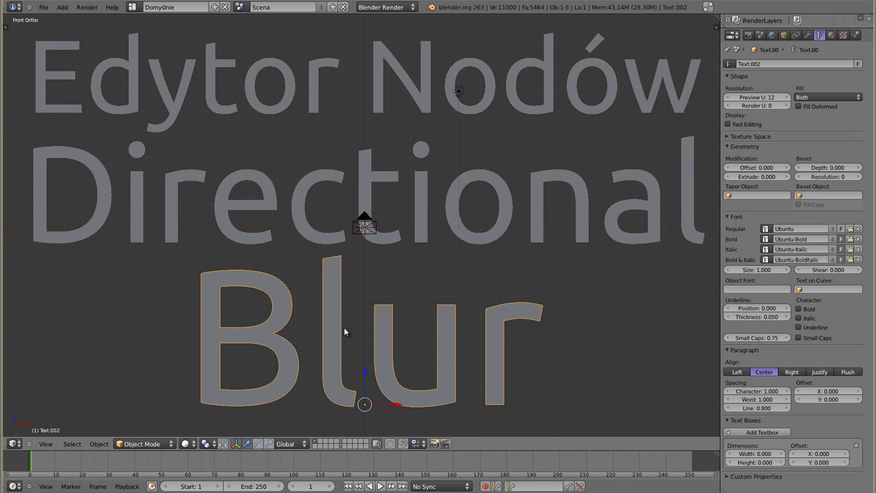
# Render the 'Edytor Nodów Directional Blur' text scene, then switch to the compositing node editor
pyautogui.press('F12')
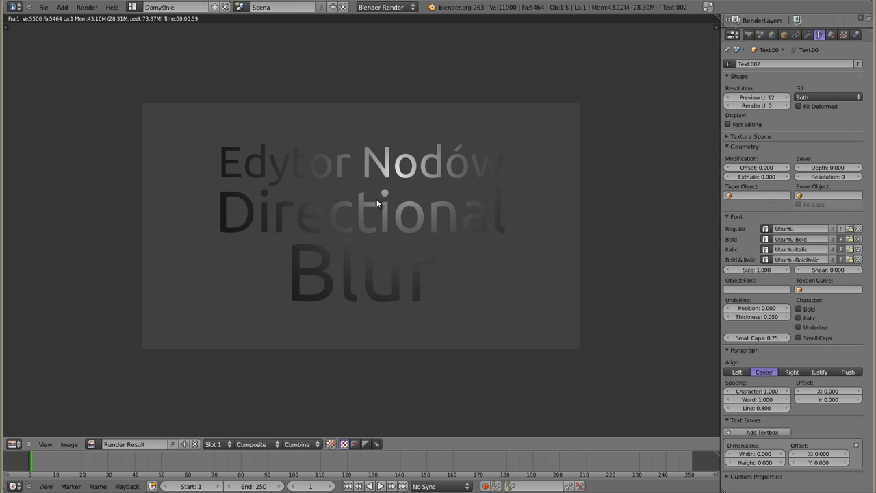
pyautogui.press('Escape')
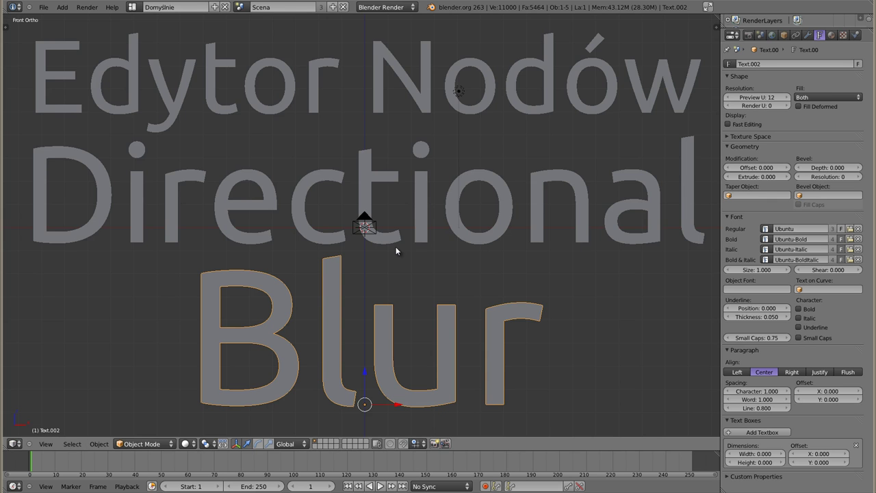
pyautogui.hotkey('shift', 'F3')
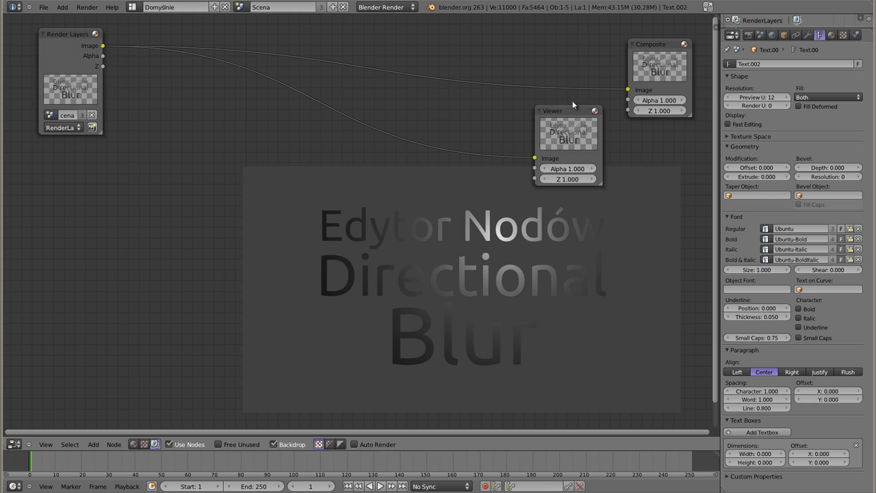
# Nudge the Viewer node slightly up-right and the Render Layers node slightly left
pyautogui.moveTo(566, 116); pyautogui.dragTo(574, 113)
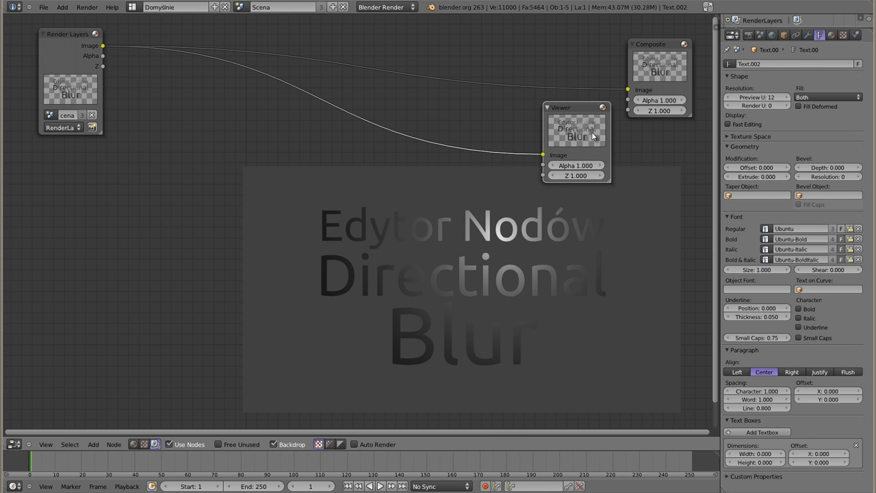
pyautogui.moveTo(69, 37); pyautogui.dragTo(61, 38)
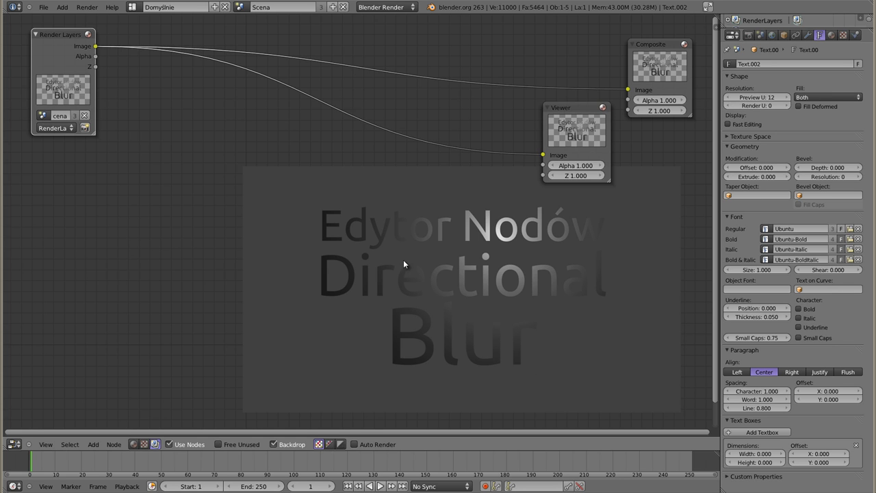
pyautogui.hotkey('shift', 'a')
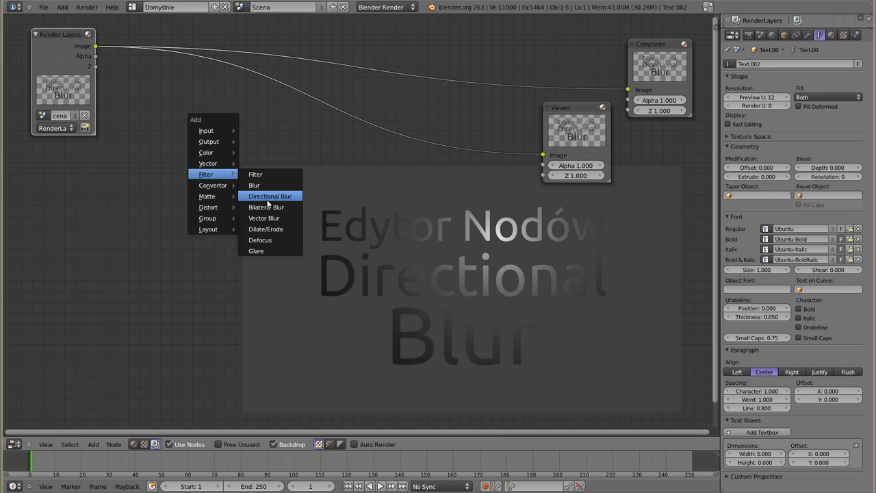
# Insert a Directional Blur node on the Render Layers→Viewer link, shifted left and widened
pyautogui.click(297, 197)
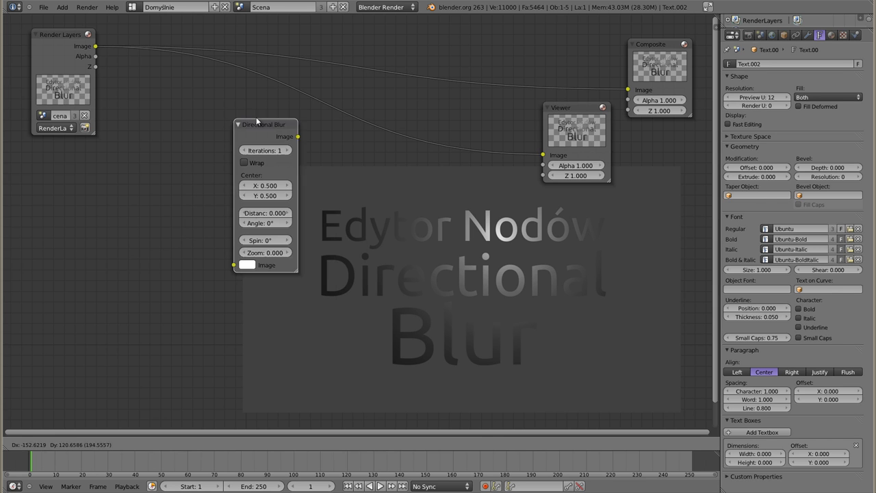
pyautogui.click(226, 93)
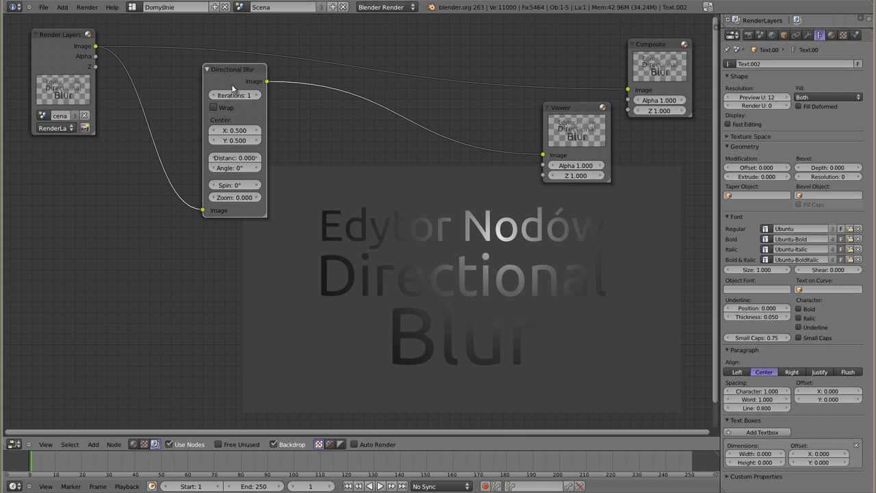
pyautogui.moveTo(238, 67); pyautogui.dragTo(194, 69)
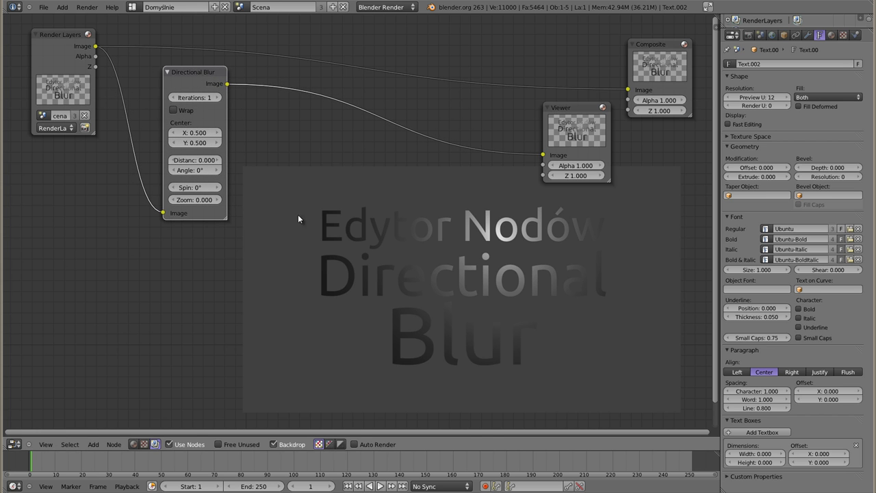
pyautogui.moveTo(225, 217); pyautogui.dragTo(244, 219)
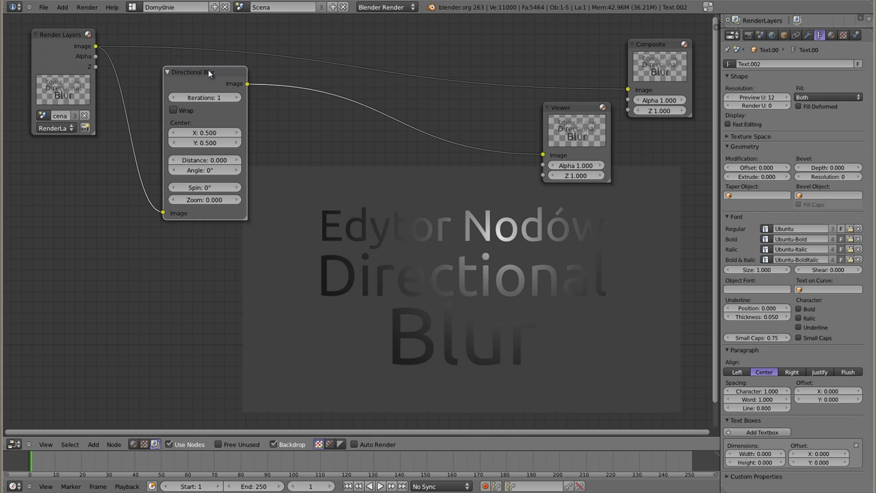
pyautogui.moveTo(209, 72); pyautogui.dragTo(200, 71)
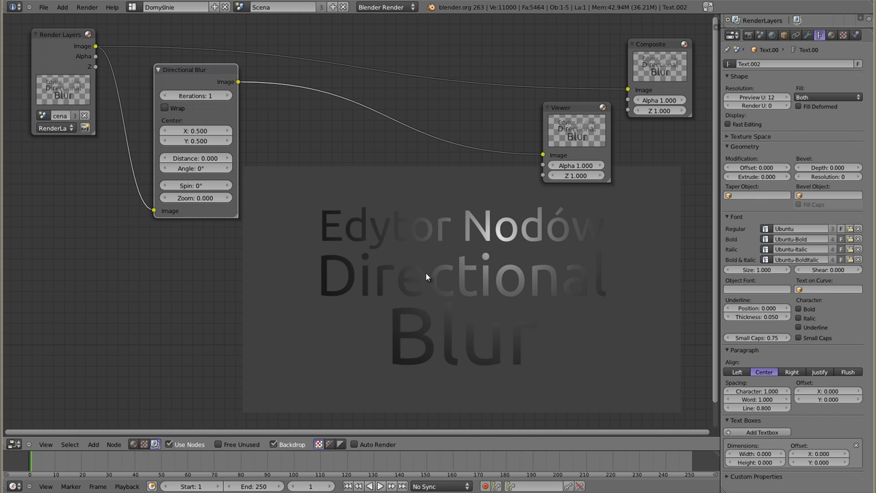
# Set the Directional Blur Distance to 0.100 and Iterations to 8
pyautogui.click(228, 158)
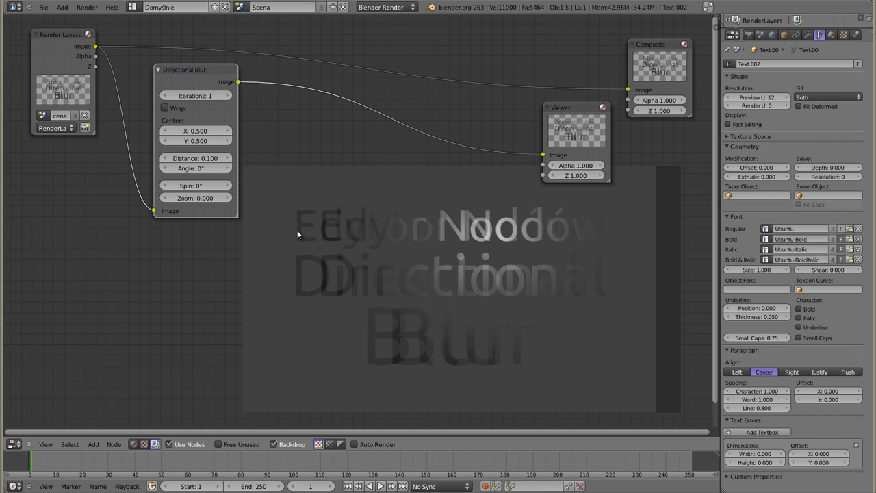
pyautogui.moveTo(171, 91); pyautogui.dragTo(196, 100)
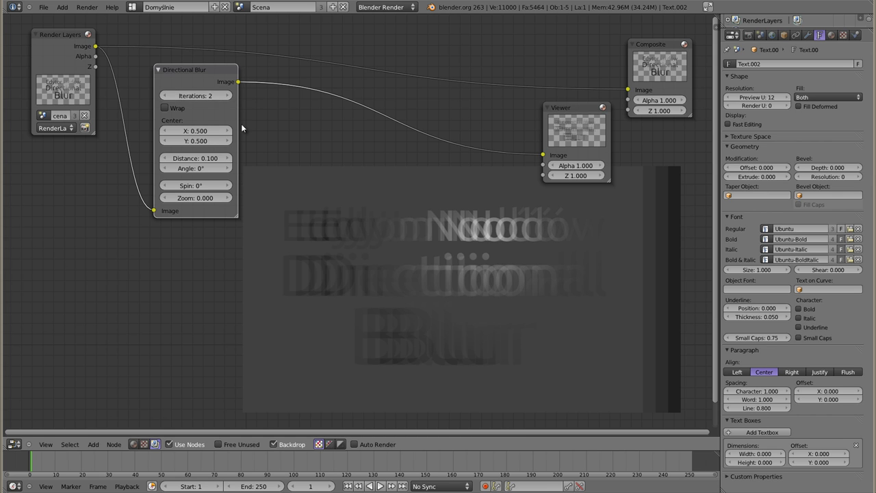
pyautogui.click(228, 96)
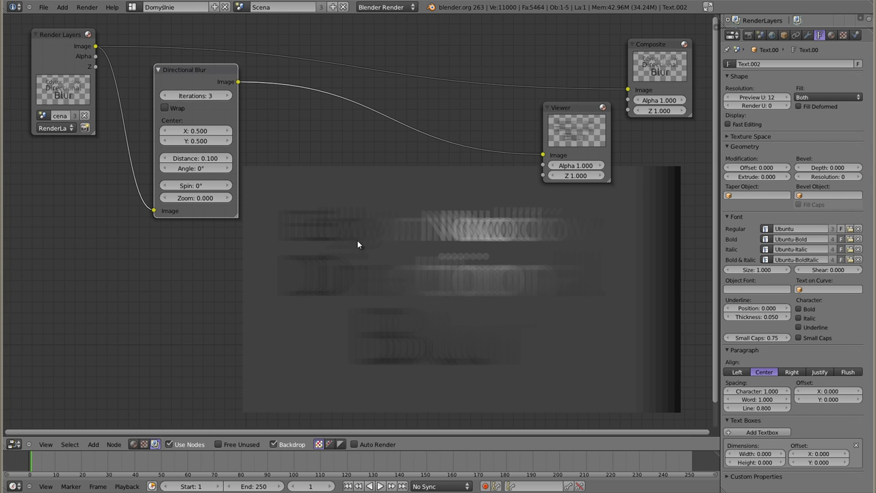
pyautogui.click(228, 95)
pyautogui.click(228, 96)
pyautogui.click(228, 96)
pyautogui.click(228, 96)
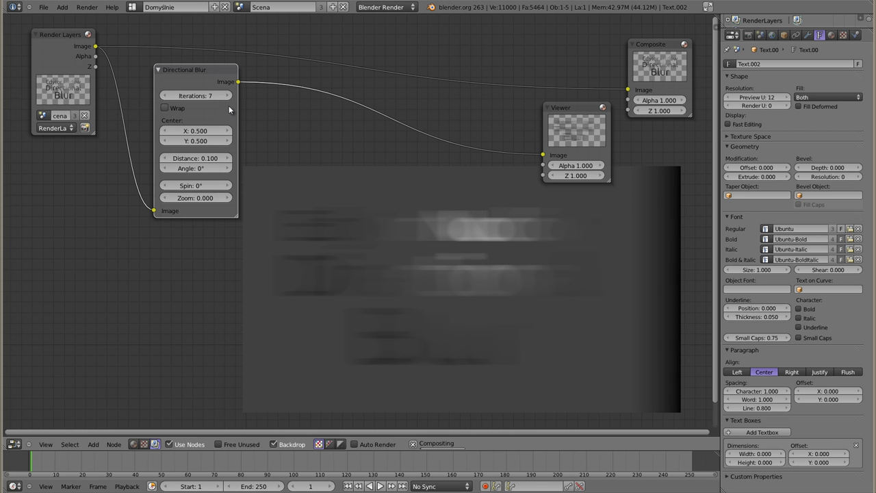
pyautogui.click(228, 95)
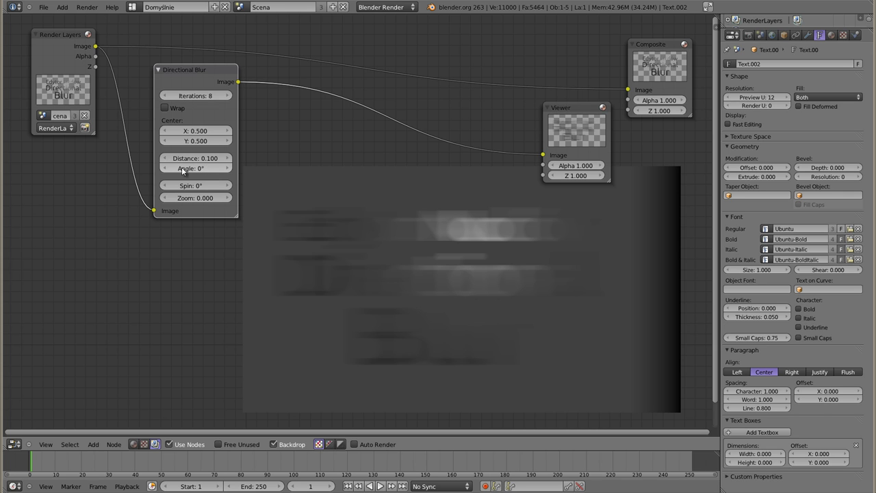
# Set the Directional Blur Angle to 90° so the text streaks vertically
pyautogui.moveTo(210, 172); pyautogui.dragTo(244, 171)
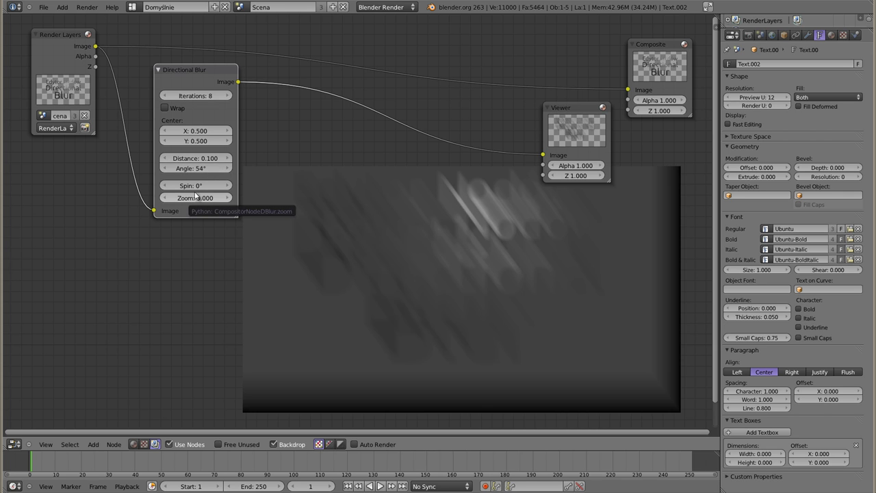
pyautogui.click(198, 169)
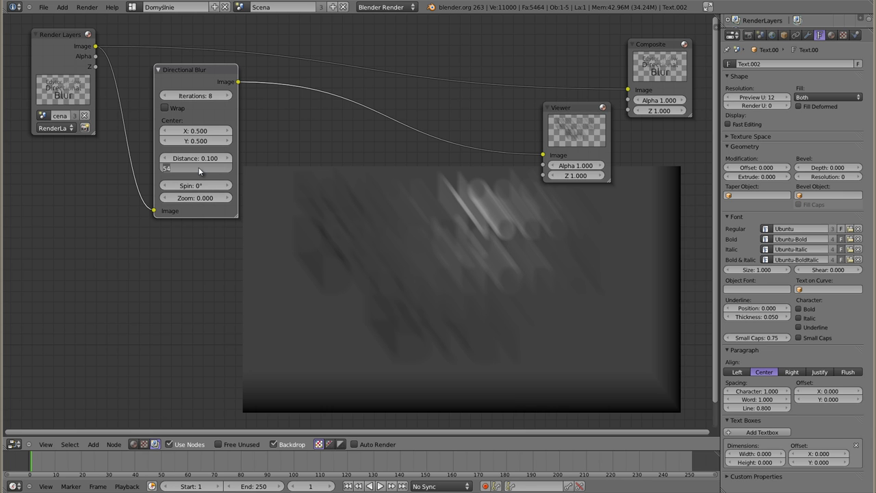
pyautogui.write('90')
pyautogui.press('Return')
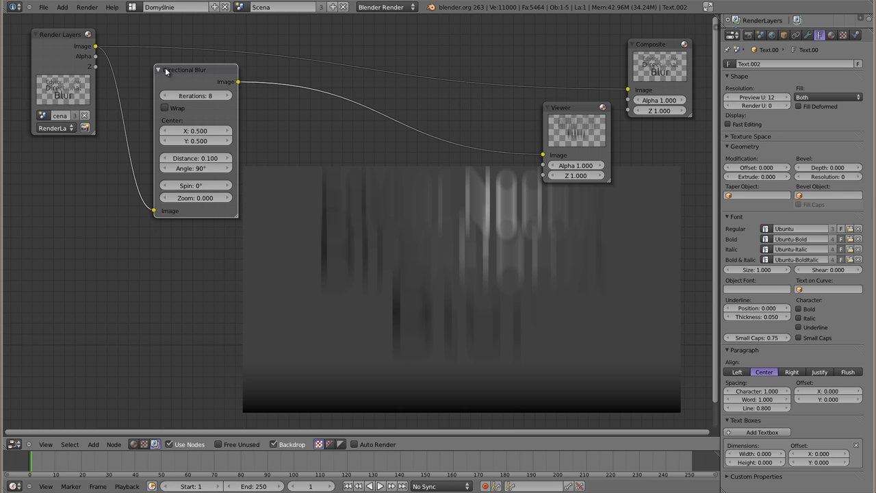
# Add a plain Blur node and place it below Render Layers
pyautogui.hotkey('shift', 'a')
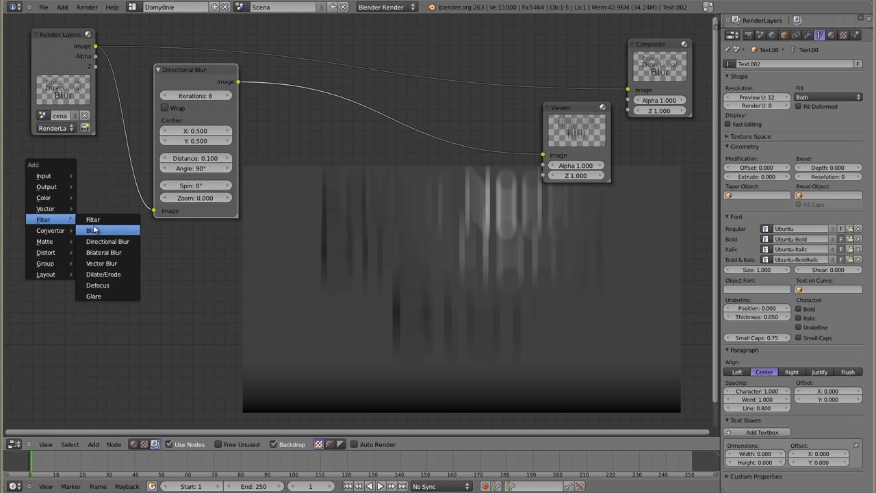
pyautogui.click(94, 230)
pyautogui.click(72, 335)
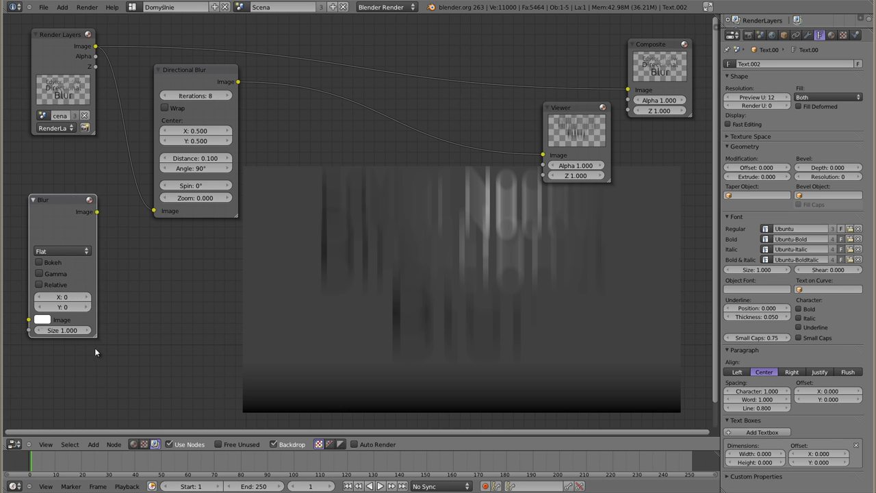
# Set the Directional Blur Angle to 180°
pyautogui.click(188, 168)
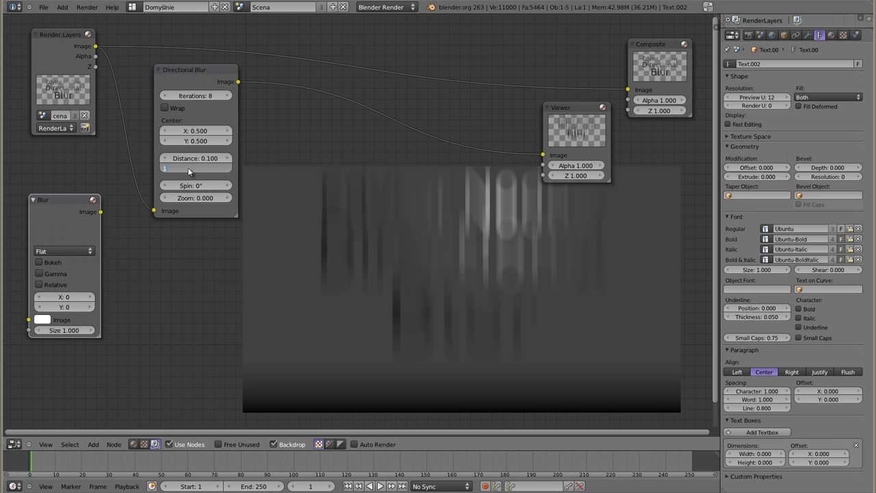
pyautogui.write('80')
pyautogui.press('Return')
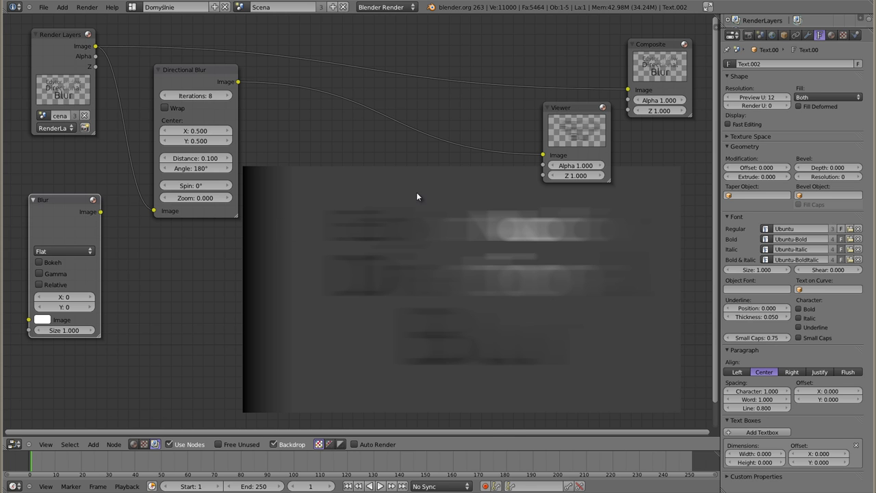
# Raise the Directional Blur Spin to 20°, curving the streaks
pyautogui.click(228, 186)
pyautogui.click(229, 186)
pyautogui.click(229, 186)
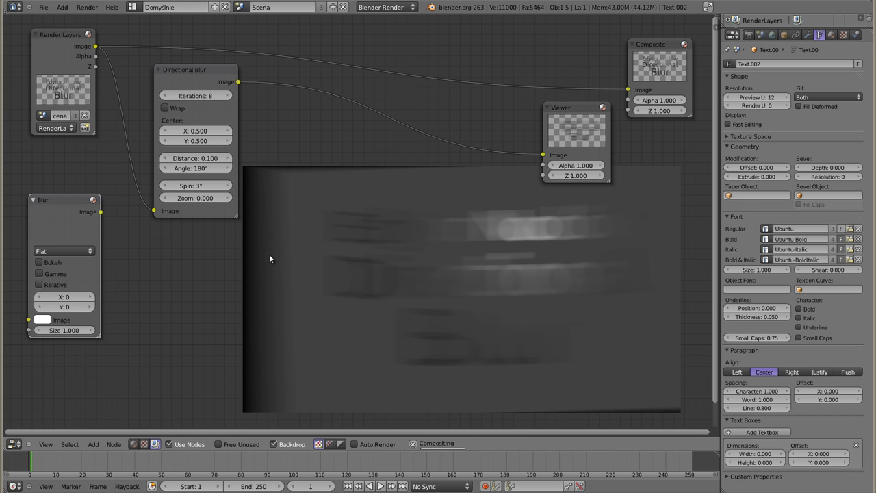
pyautogui.moveTo(229, 185); pyautogui.dragTo(254, 185)
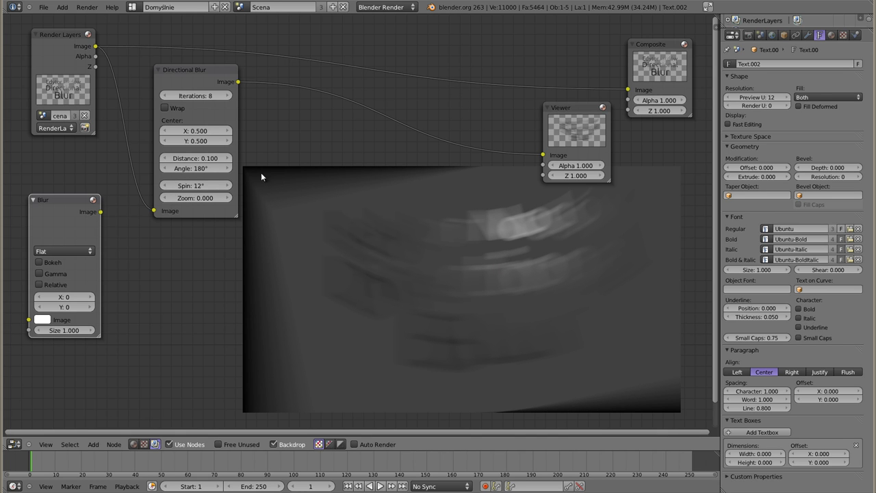
pyautogui.moveTo(220, 185); pyautogui.dragTo(228, 189)
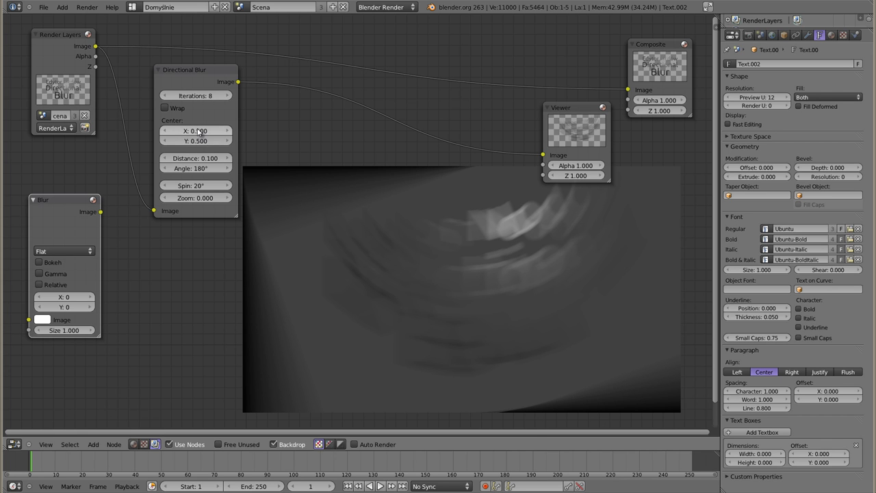
# Try Directional Blur centre values X 0, Y 0, then X 1
pyautogui.click(201, 133)
pyautogui.write('0')
pyautogui.press('Return')
pyautogui.click(195, 141)
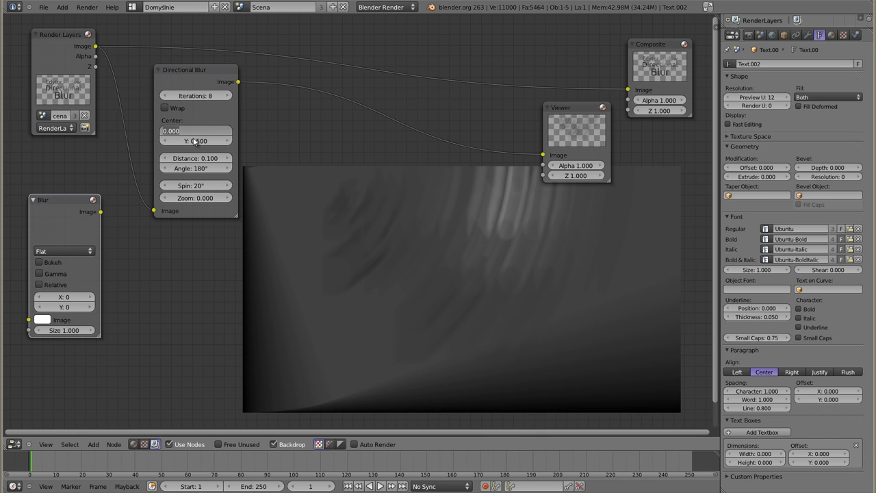
pyautogui.write('0')
pyautogui.press('Return')
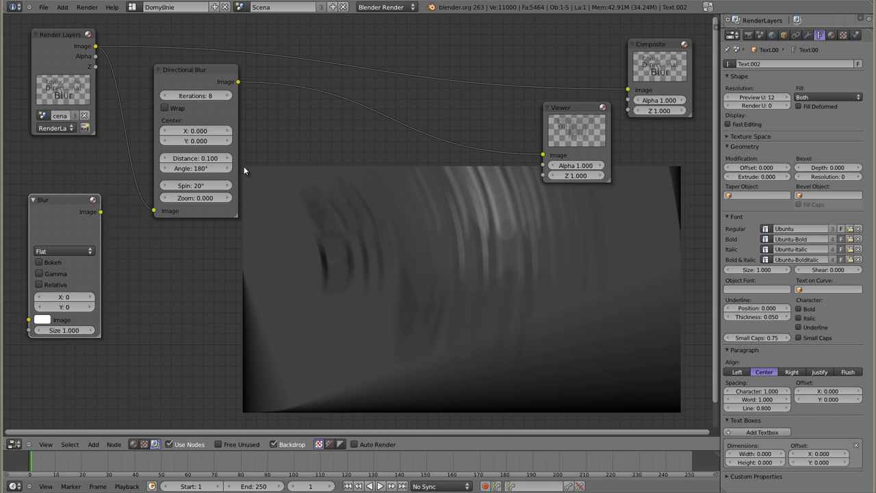
pyautogui.click(198, 132)
pyautogui.write('1')
pyautogui.press('Return')
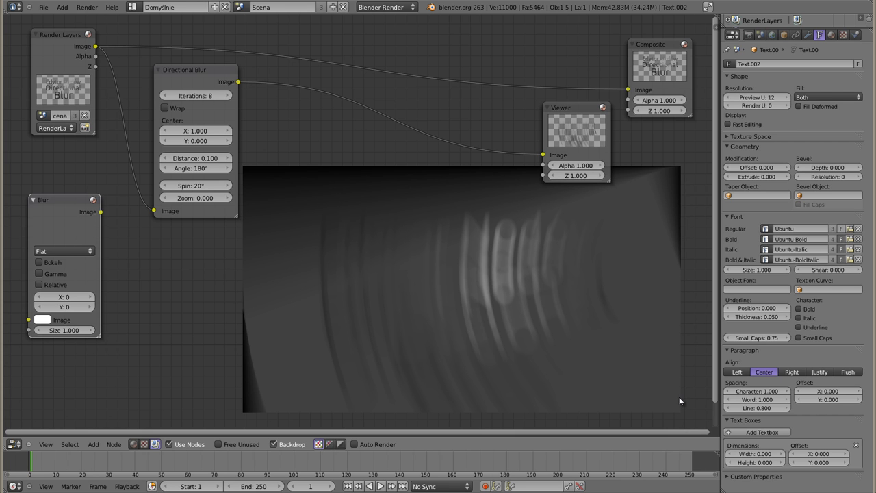
# Set the Directional Blur centre to X 0.250 and Y 0.250
pyautogui.click(192, 135)
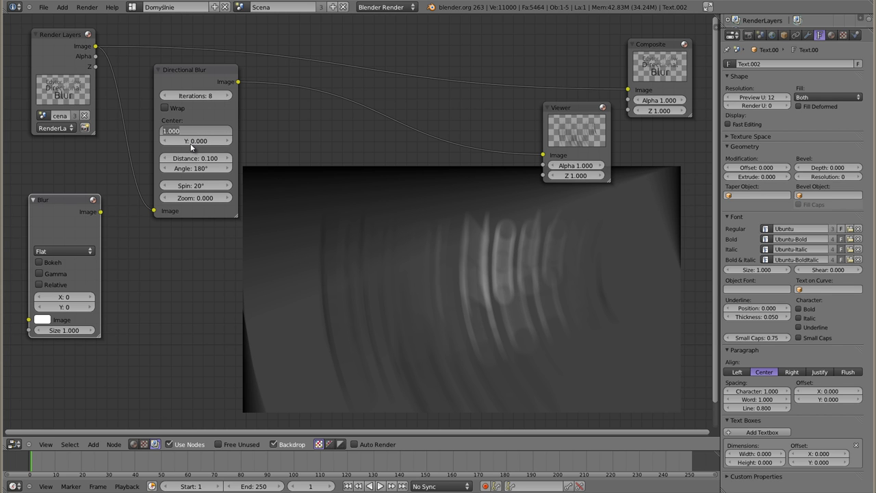
pyautogui.write('2')
pyautogui.click(190, 142)
pyautogui.write('.25')
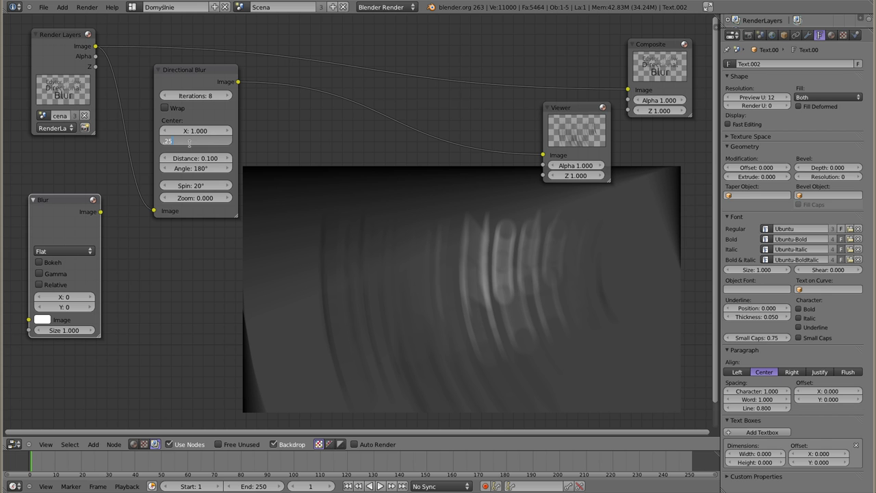
pyautogui.press('BackSpace')
pyautogui.hotkey('shift', 'Tab')
pyautogui.write('.25')
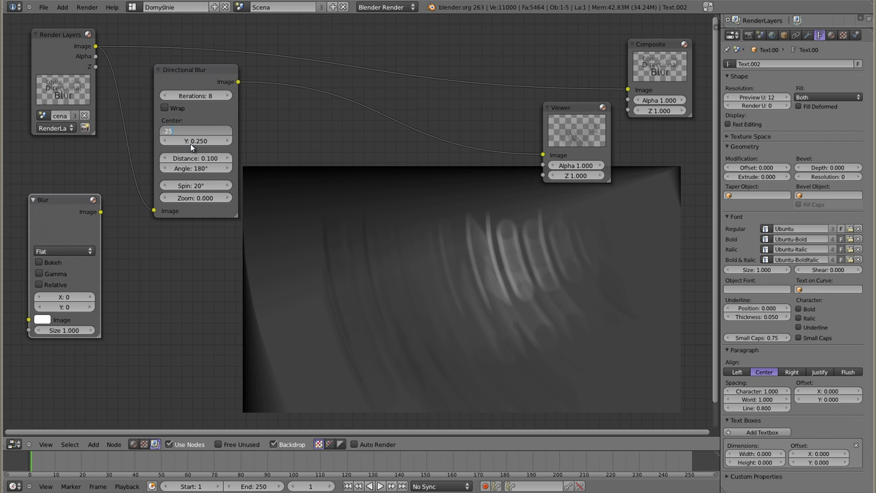
pyautogui.press('Return')
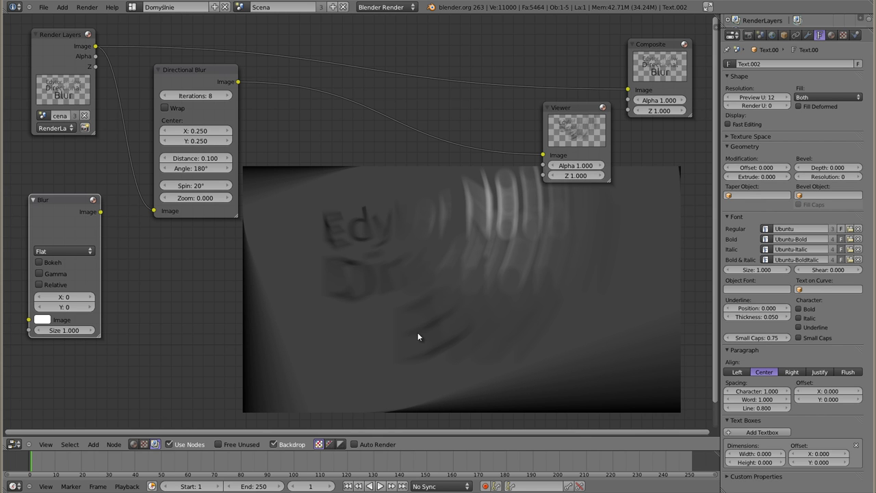
# Raise the Directional Blur Zoom to 0.500 and enable Wrap
pyautogui.click(227, 198)
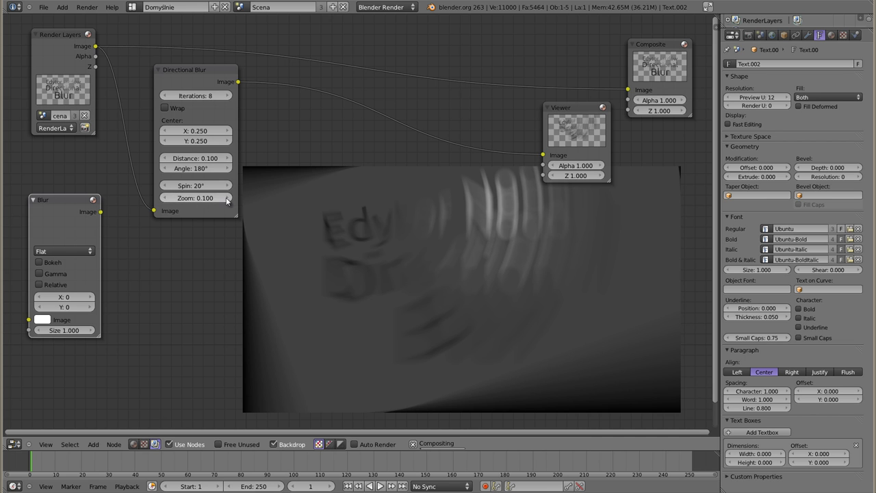
pyautogui.click(227, 197)
pyautogui.click(227, 198)
pyautogui.click(227, 198)
pyautogui.click(226, 198)
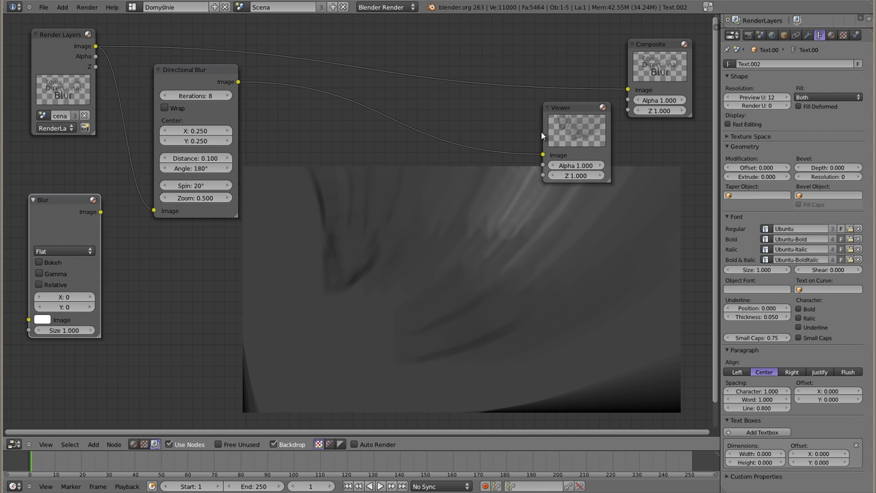
pyautogui.click(168, 108)
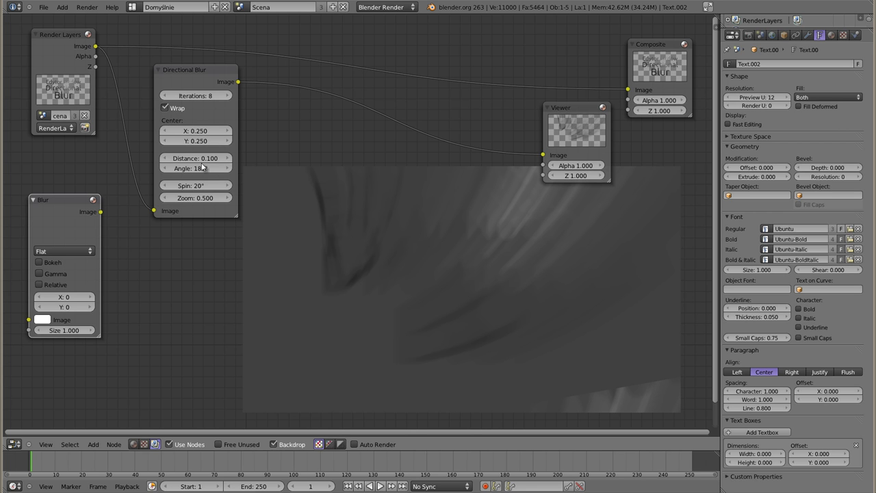
# Set the Directional Blur Angle to 229° and Spin to 360°
pyautogui.moveTo(195, 168)
pyautogui.mouseDown()
pyautogui.moveTo(219, 168)
pyautogui.moveTo(216, 185)
pyautogui.mouseUp()
pyautogui.click(195, 186)
pyautogui.write('201')
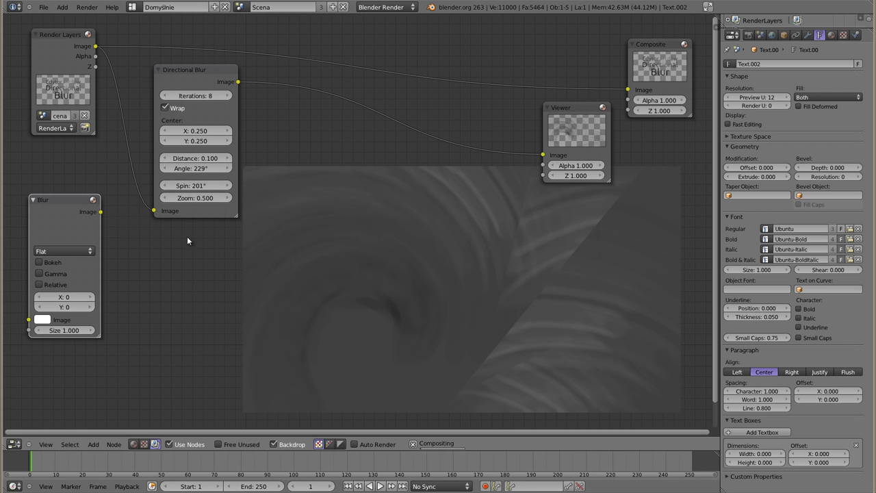
pyautogui.press('Return')
pyautogui.moveTo(195, 186); pyautogui.dragTo(338, 253)
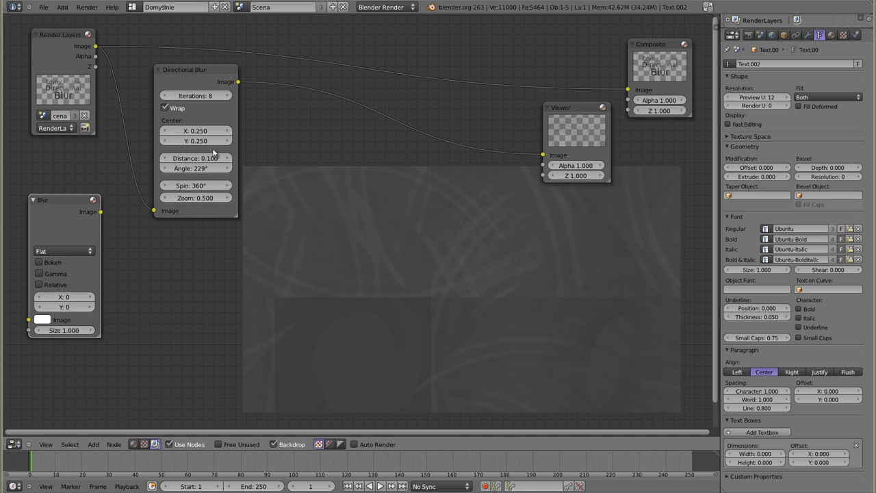
# Centre the blur at X 0.5, Y 0.5 and turn Wrap off
pyautogui.click(199, 131)
pyautogui.write('0.5')
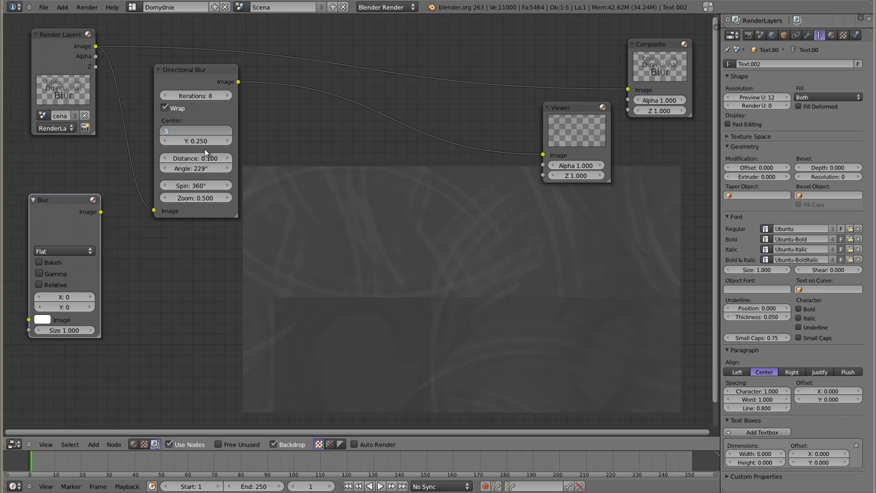
pyautogui.press('Tab')
pyautogui.write('0.5')
pyautogui.press('Return')
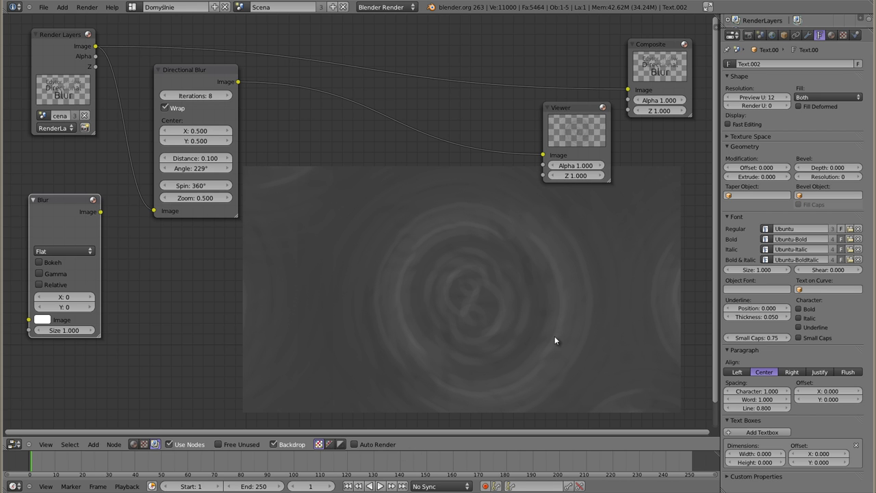
pyautogui.click(165, 108)
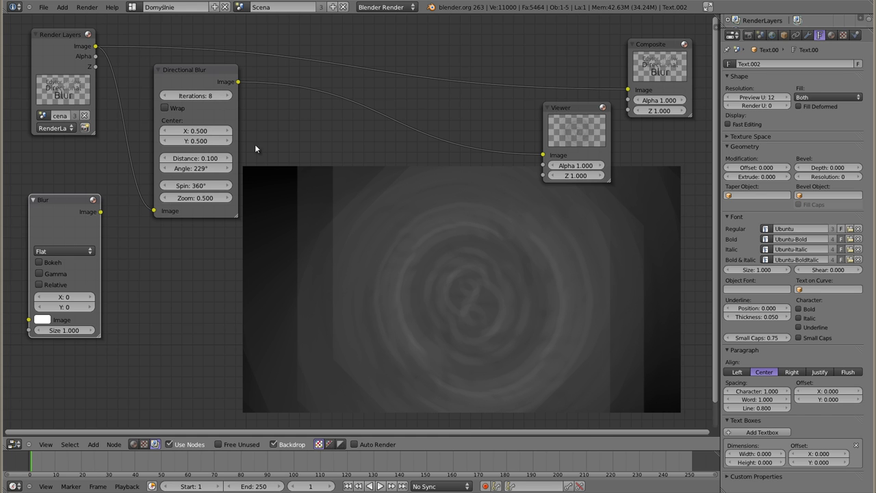
# Raise Directional Blur Iterations to 13 and shift the node slightly left
pyautogui.keyDown('ctrl'); pyautogui.scroll(5, 225, 96); pyautogui.keyUp('ctrl')
pyautogui.moveTo(170, 78); pyautogui.dragTo(156, 83)
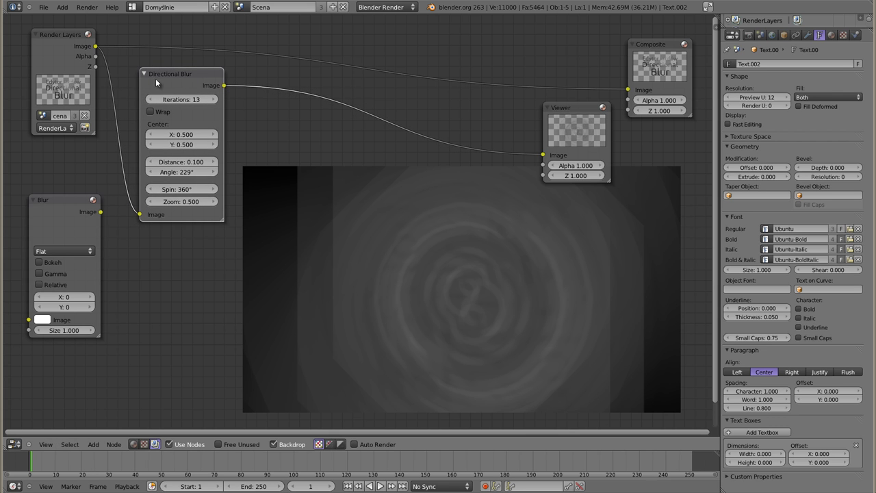